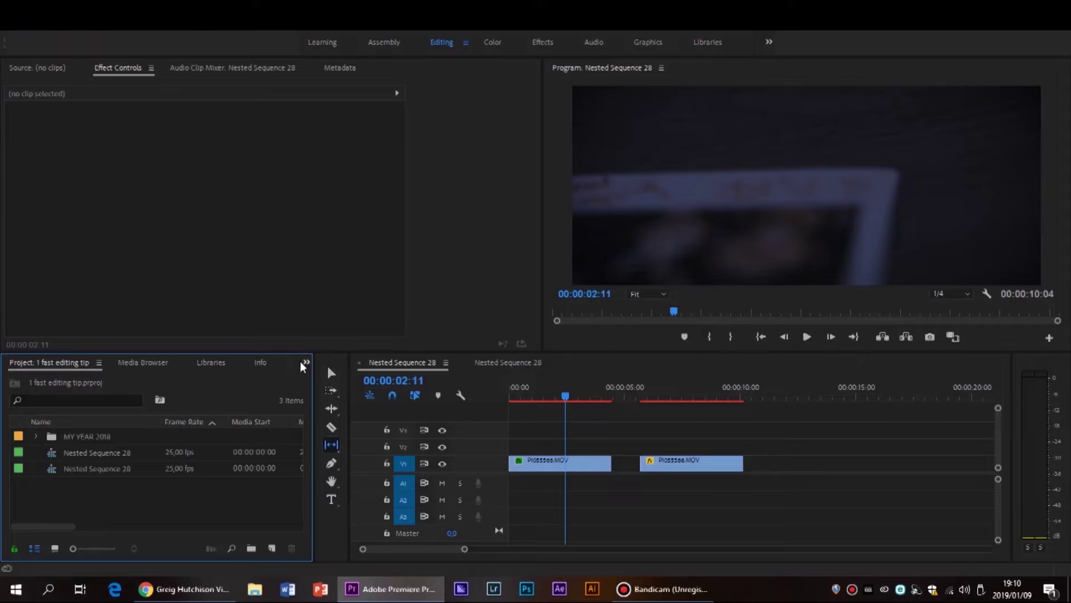
Switch to the Effects panel, then create and rename a new custom effects bin
click(305, 362)
click(330, 438)
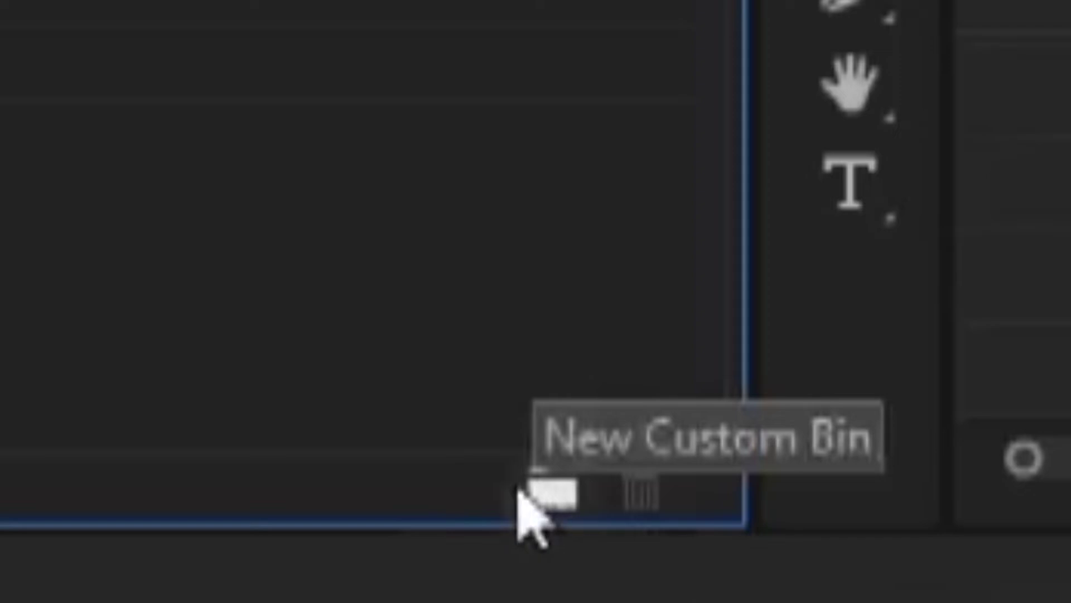
click(553, 493)
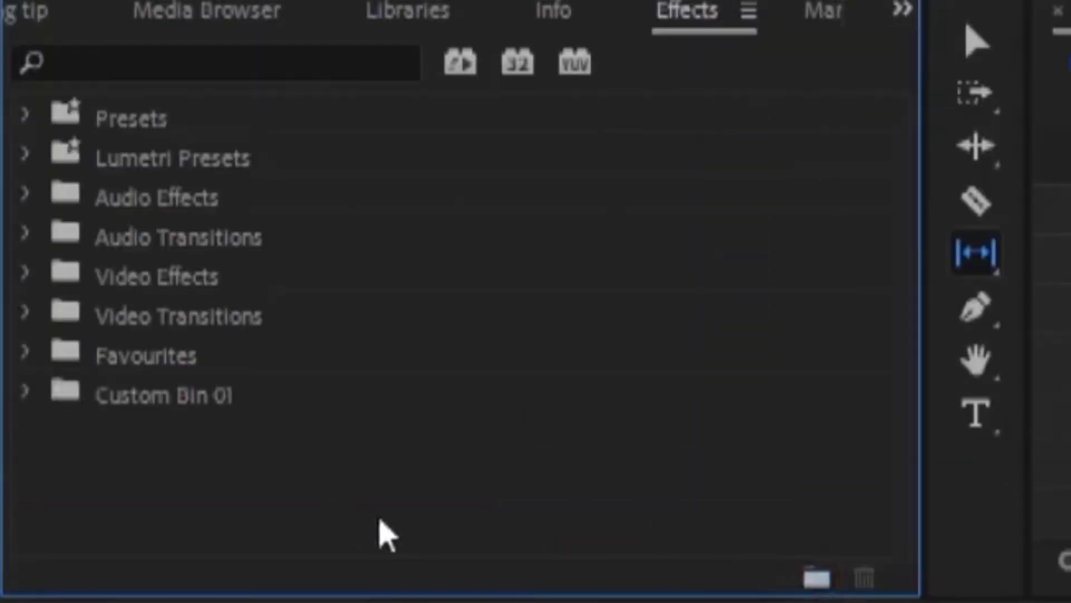
click(175, 416)
click(174, 397)
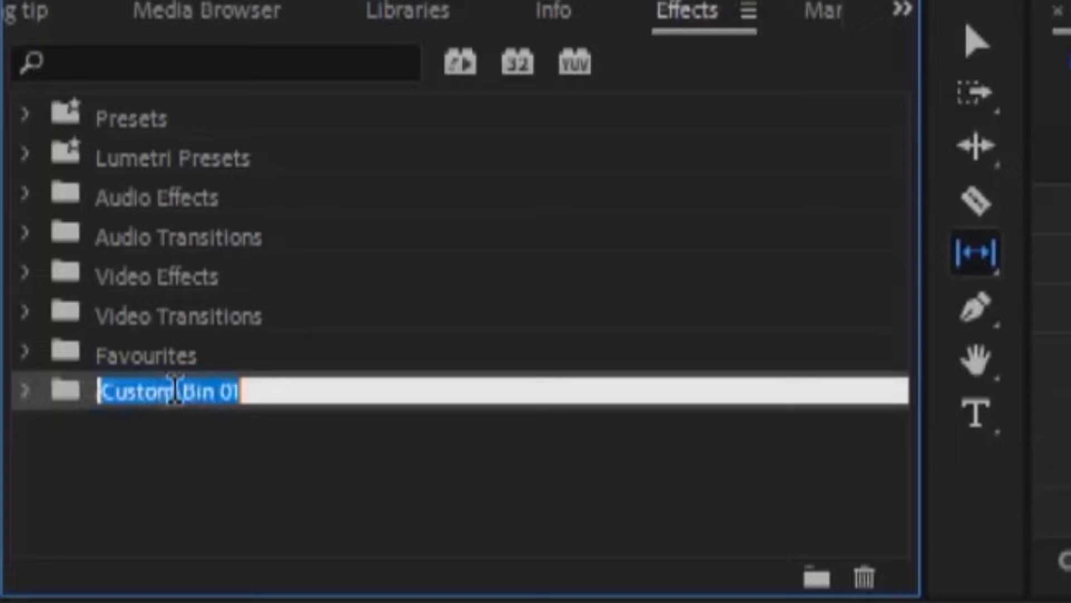
double_click(86, 395)
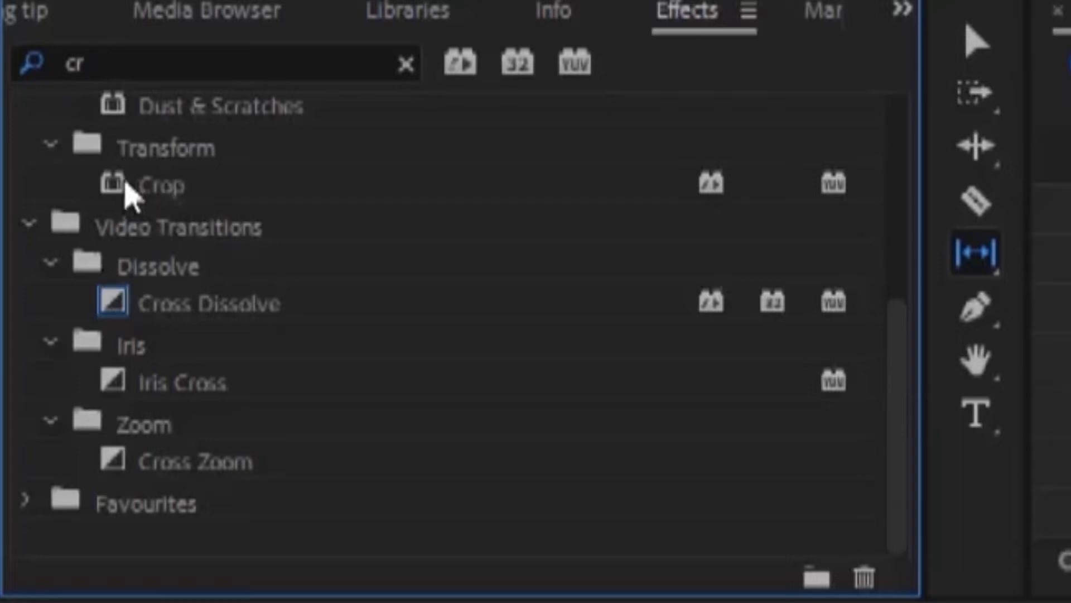
Add Crop to the Favourites bin, clear the search, and expand Favourites to show Crop
drag(98, 189, 162, 518)
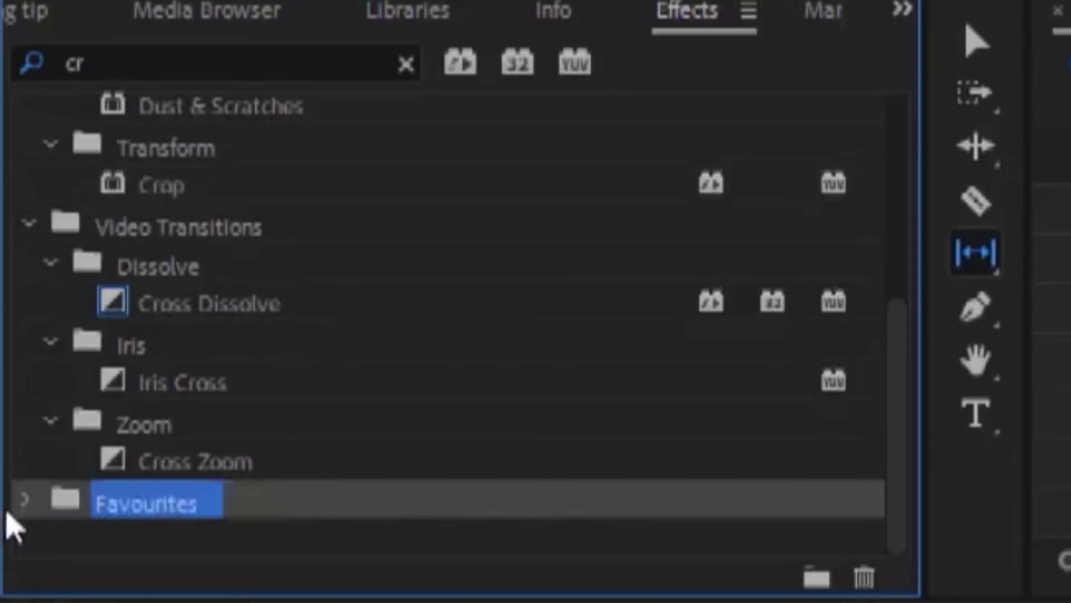
click(406, 64)
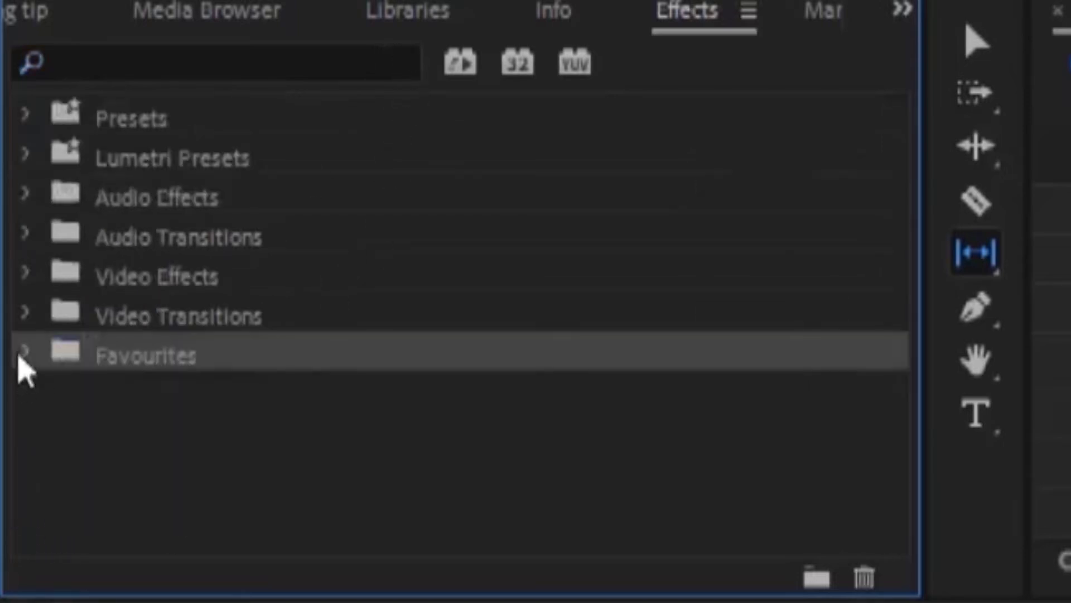
click(24, 352)
click(124, 423)
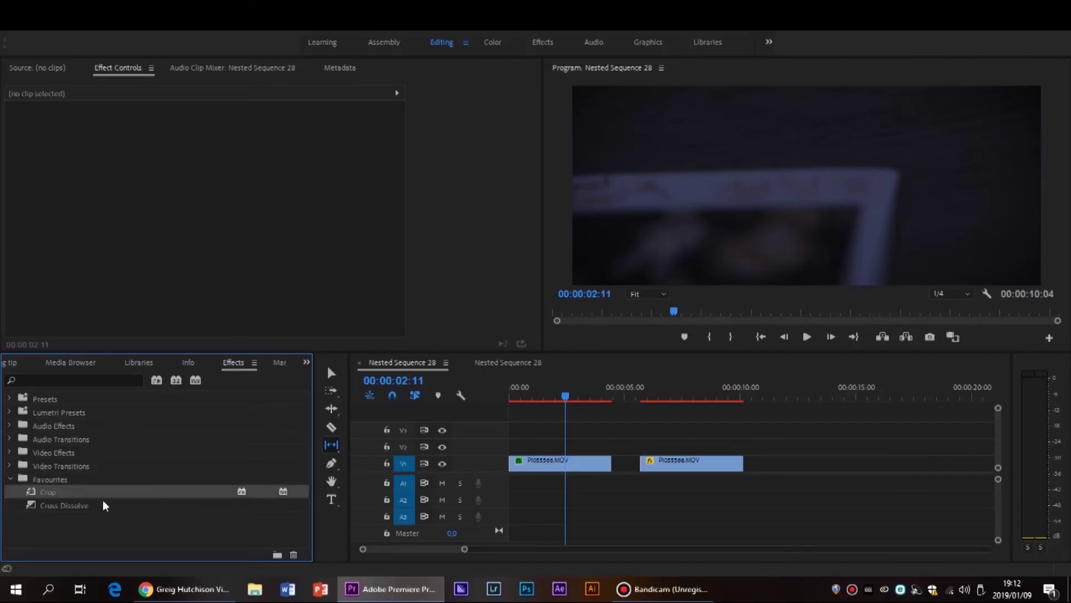
click(12, 426)
click(11, 426)
click(10, 465)
scroll(5, 458, down, 2)
scroll(3, 459, up, 1)
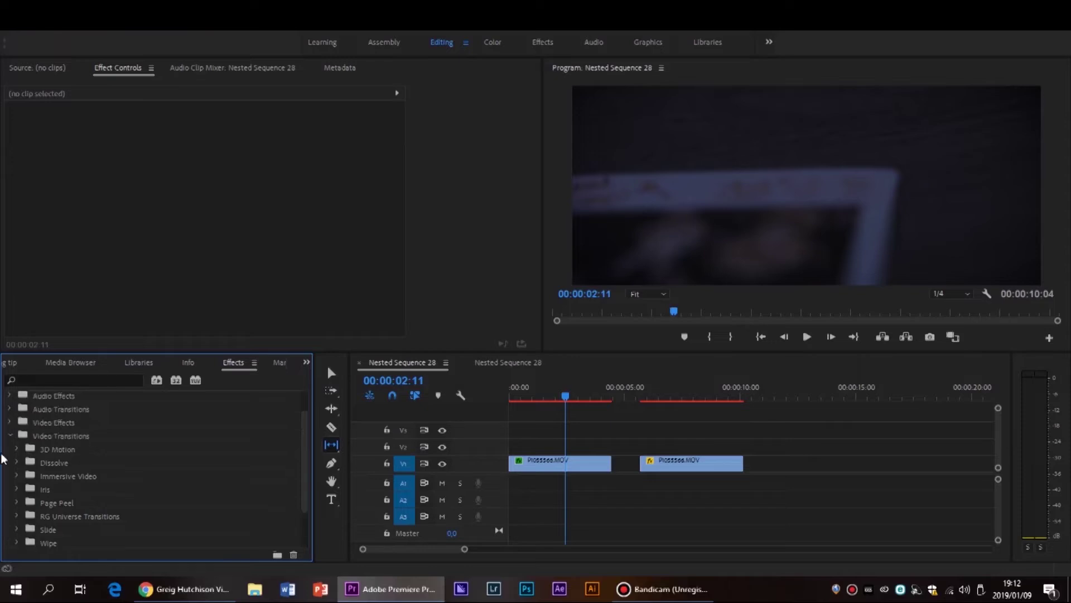
click(11, 436)
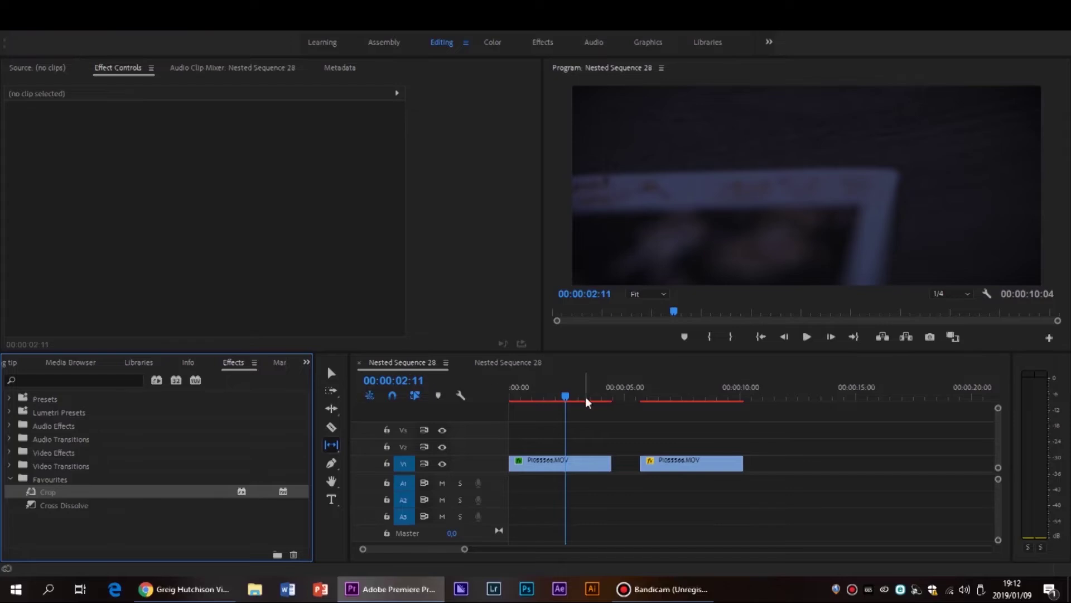
drag(565, 399, 567, 399)
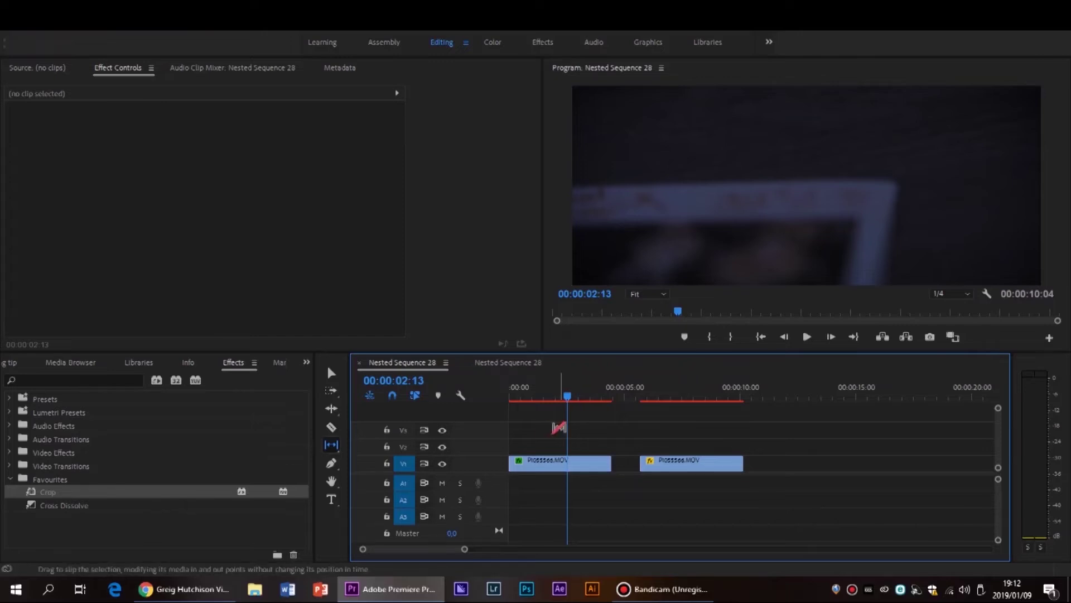
click(332, 373)
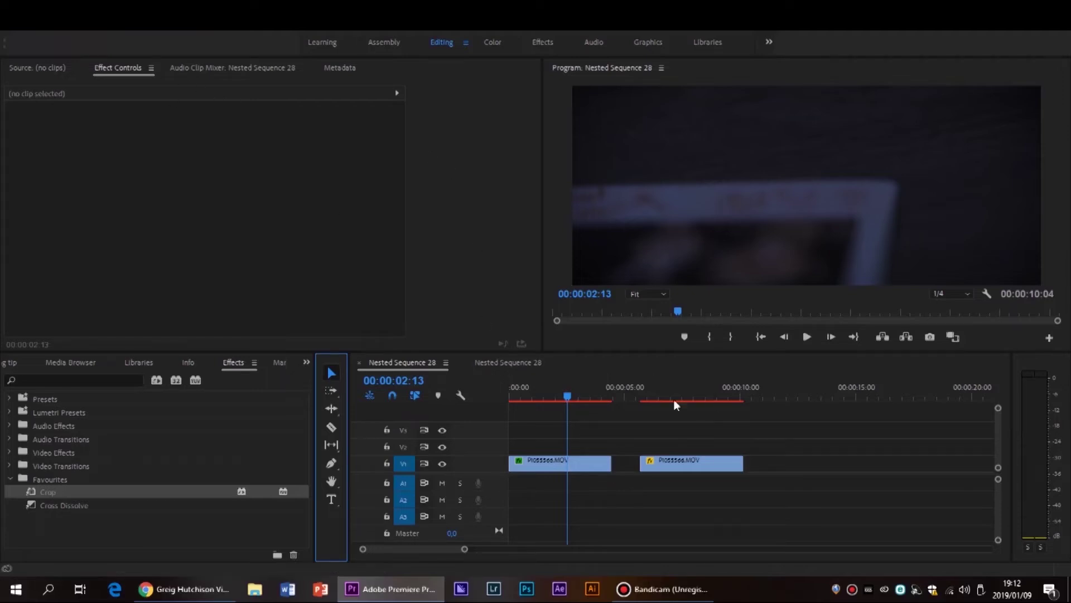
Select the first V1 clip and collapse its Lumetri Color effect in Effect Controls
click(581, 463)
scroll(167, 218, down, 3)
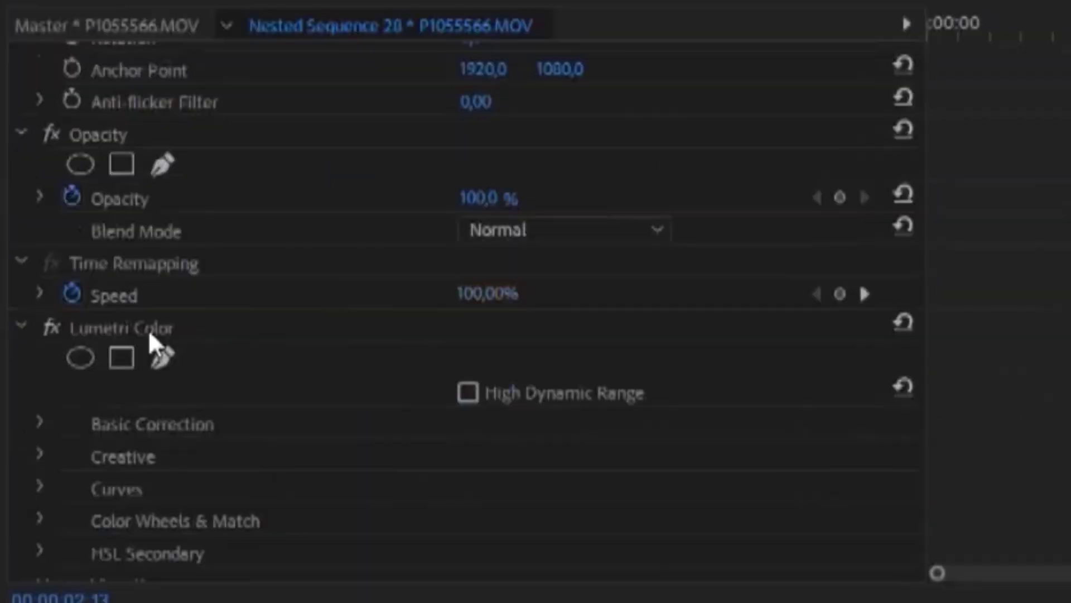
click(67, 228)
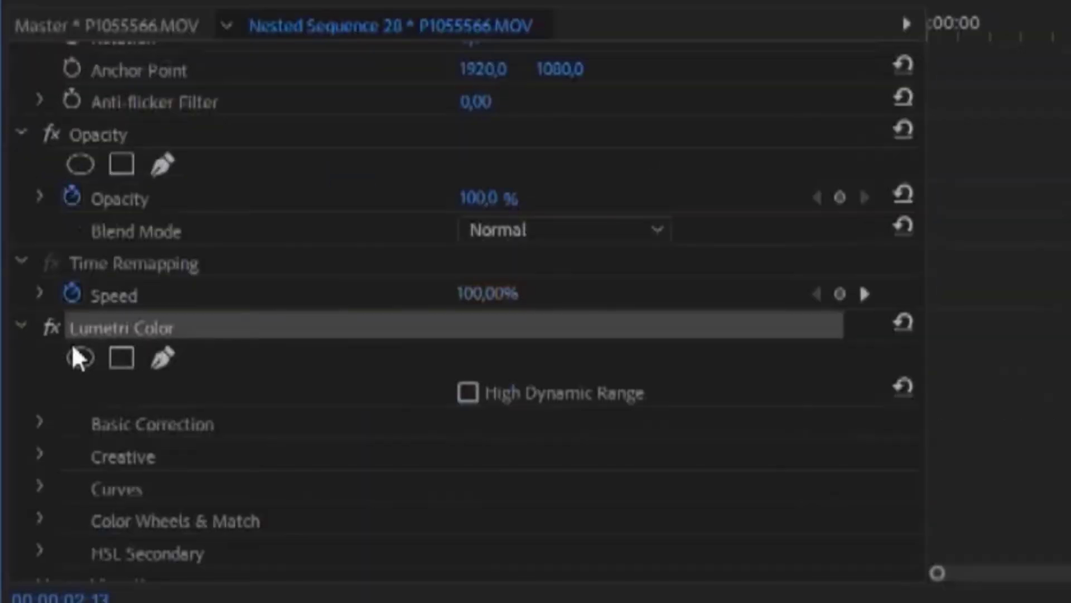
click(23, 326)
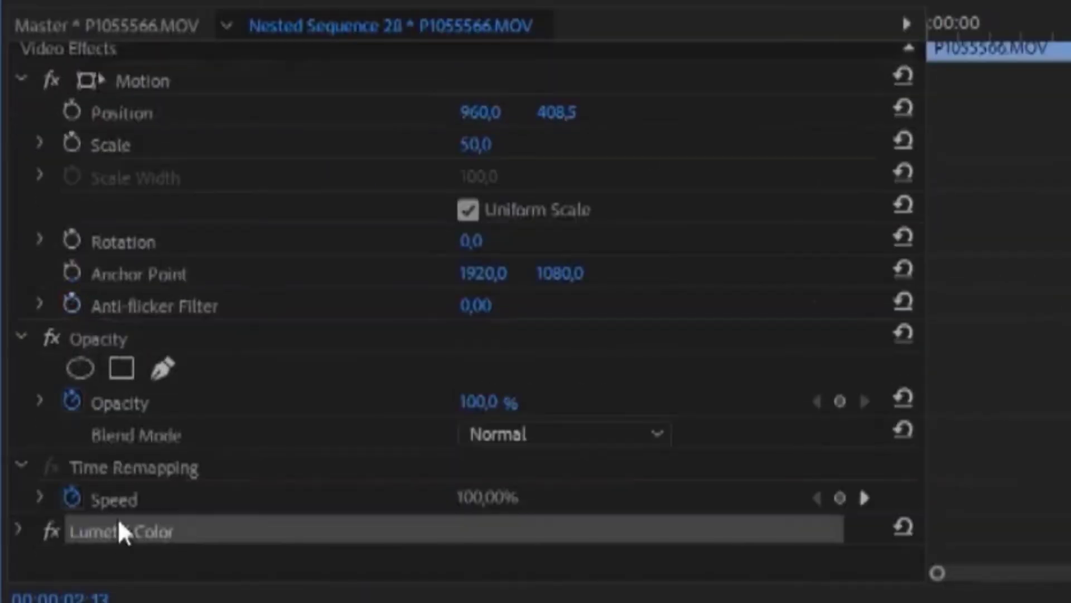
Save the Lumetri Color effect as a preset named 'Tutorial'
right_click(150, 540)
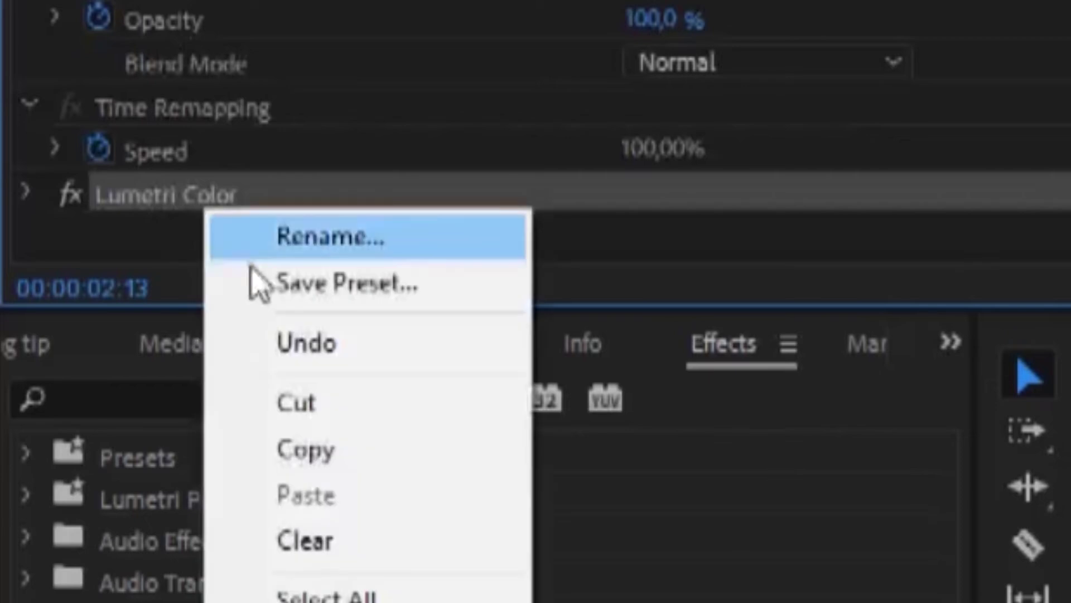
click(277, 289)
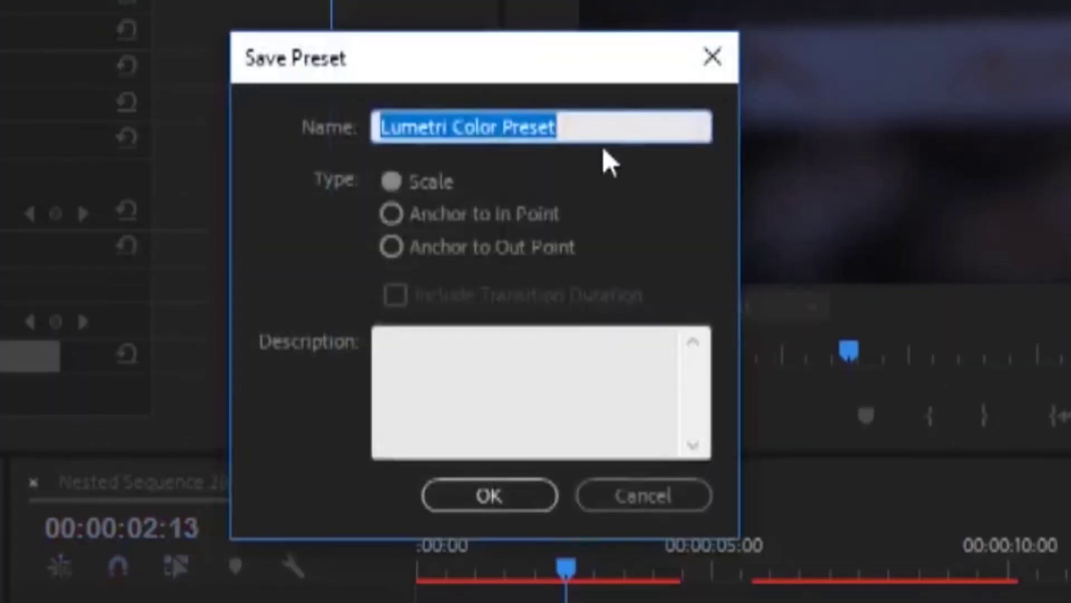
text(Tutorial)
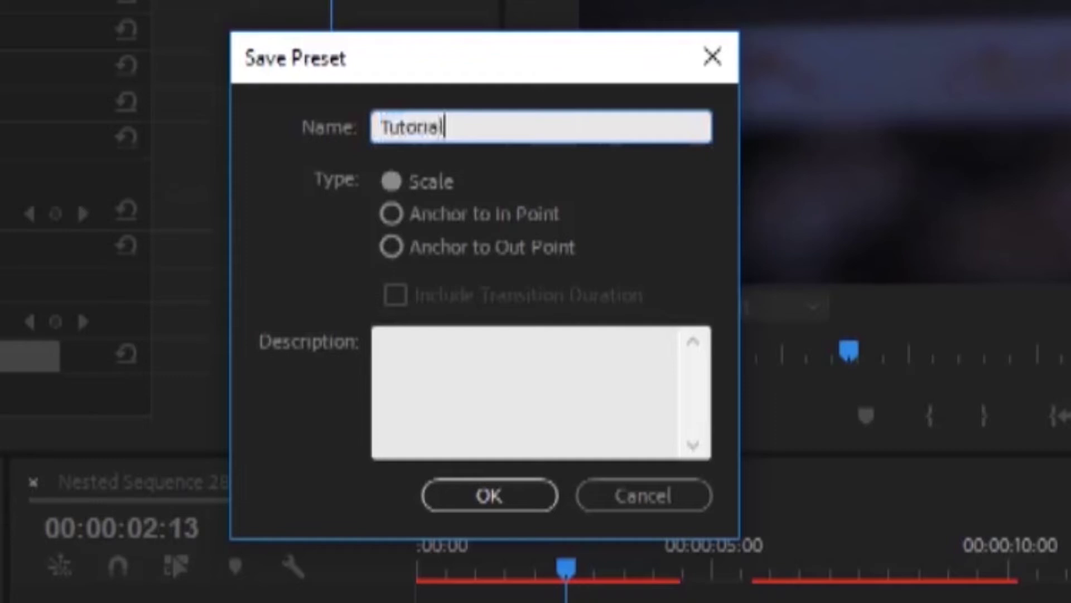
click(511, 497)
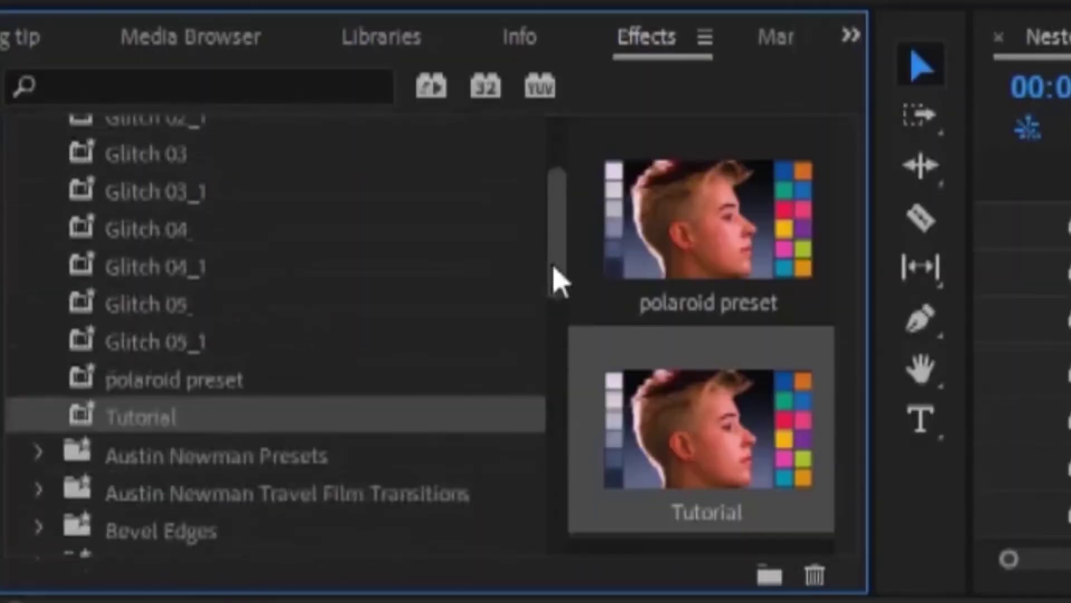
Expand the Presets folder in the Effects panel to locate the Tutorial preset
mouse_move(554, 278)
mouse_down()
mouse_move(550, 287)
mouse_move(549, 262)
mouse_up()
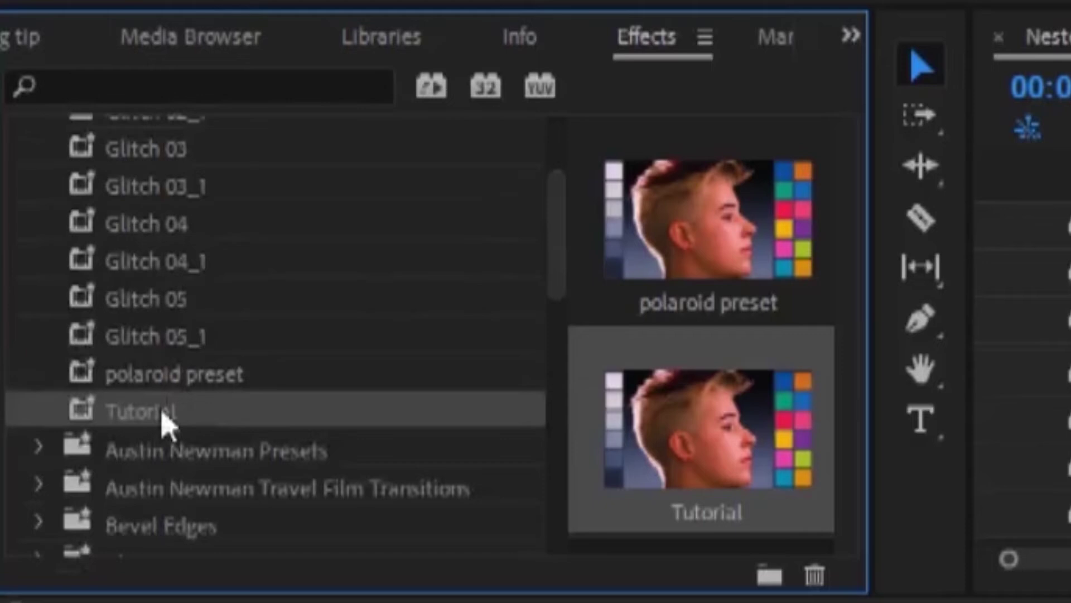
scroll(165, 424, up, 3)
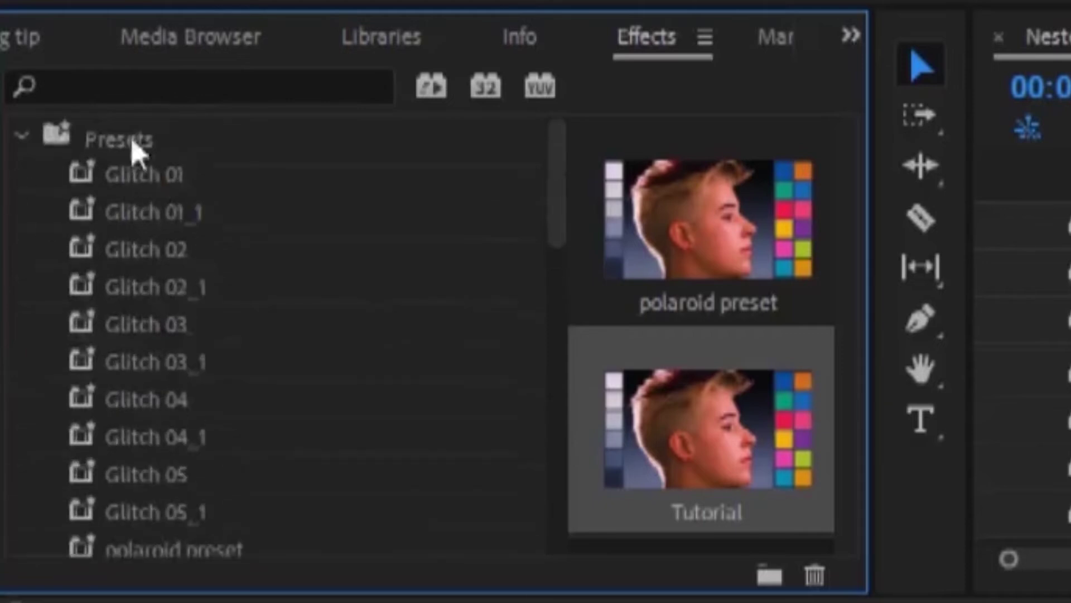
click(24, 137)
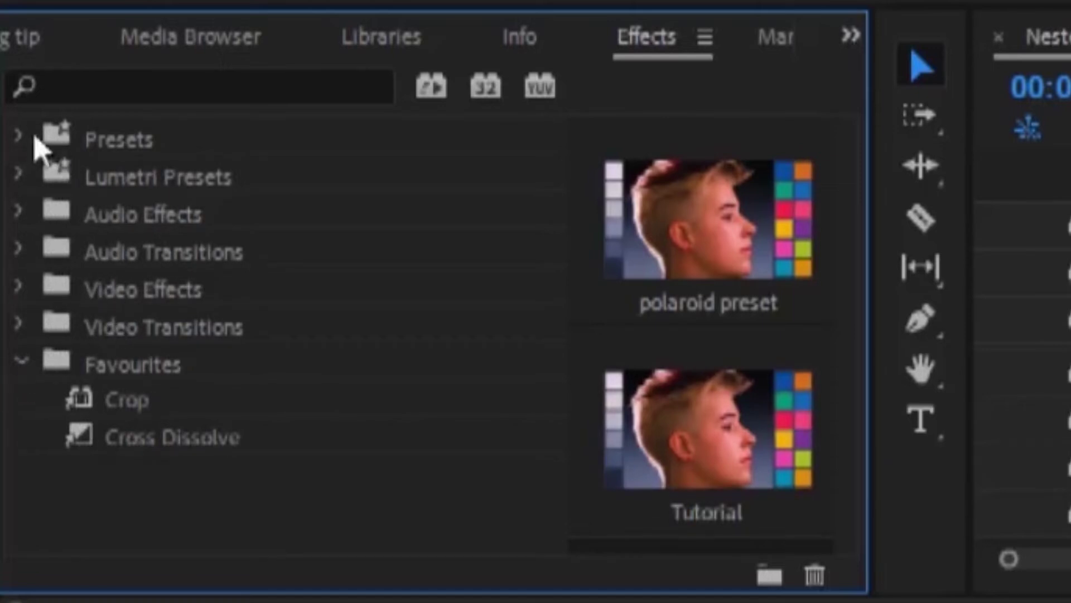
click(24, 140)
scroll(73, 335, down, 3)
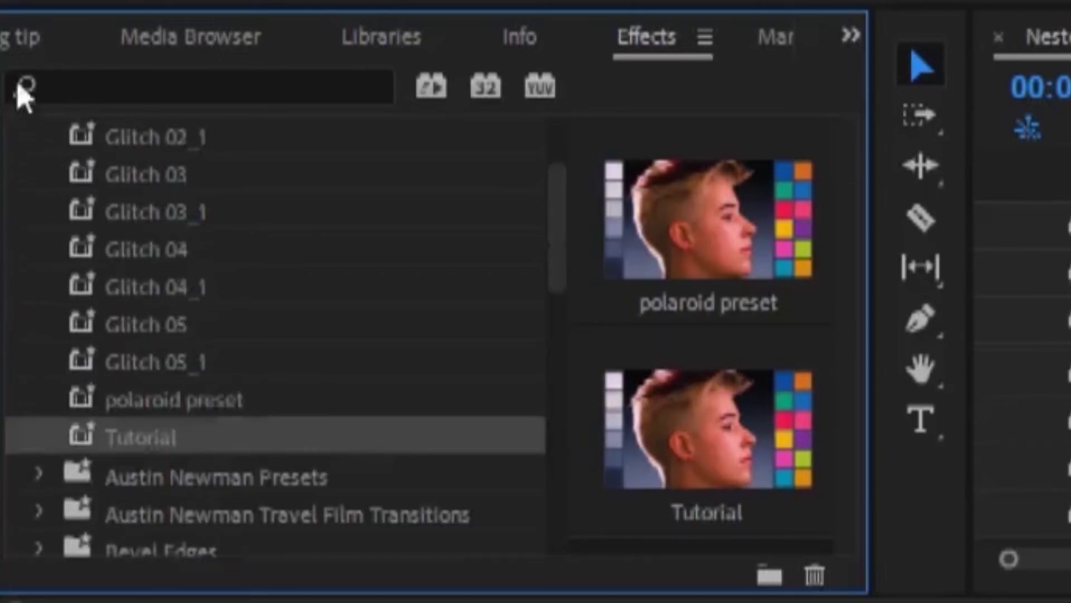
scroll(33, 168, up, 3)
click(22, 146)
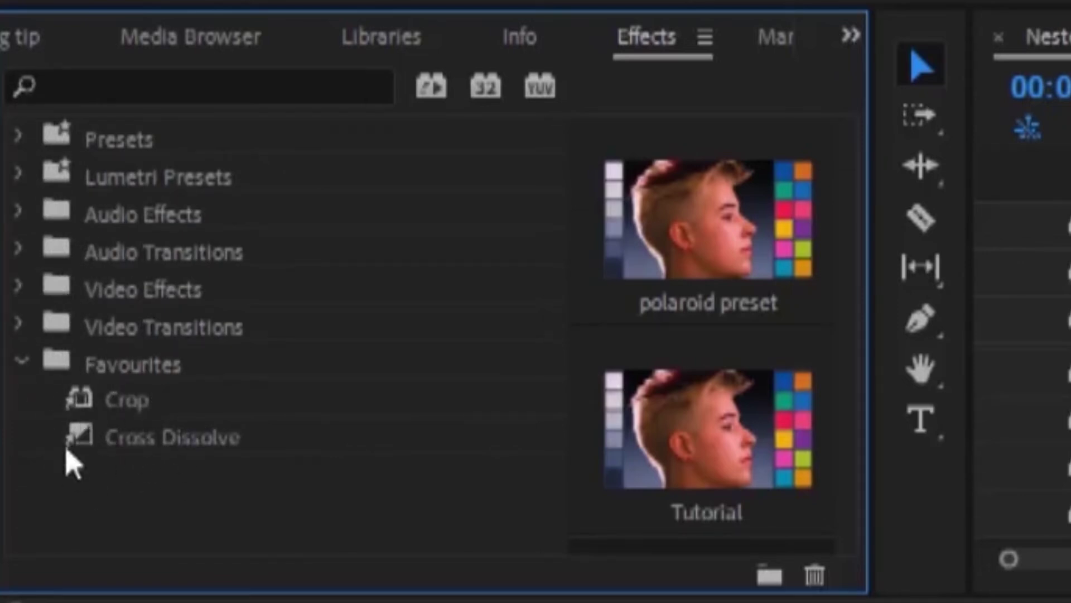
click(21, 136)
Drag the Tutorial preset onto the second V1 clip and move the playhead onto it
scroll(120, 246, down, 3)
drag(158, 401, 1070, 273)
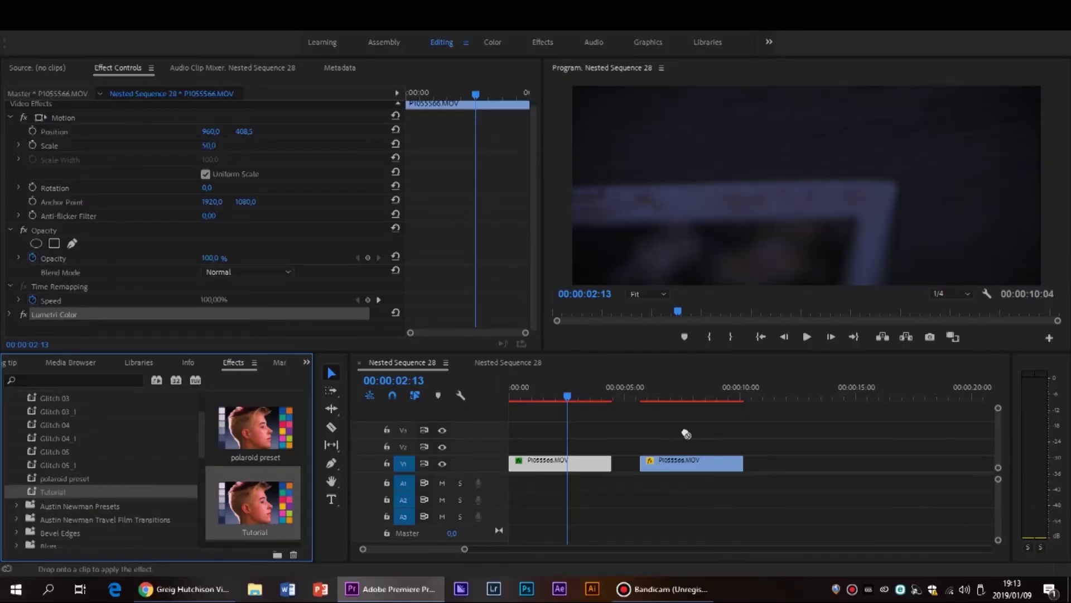
drag(687, 434, 692, 454)
click(684, 397)
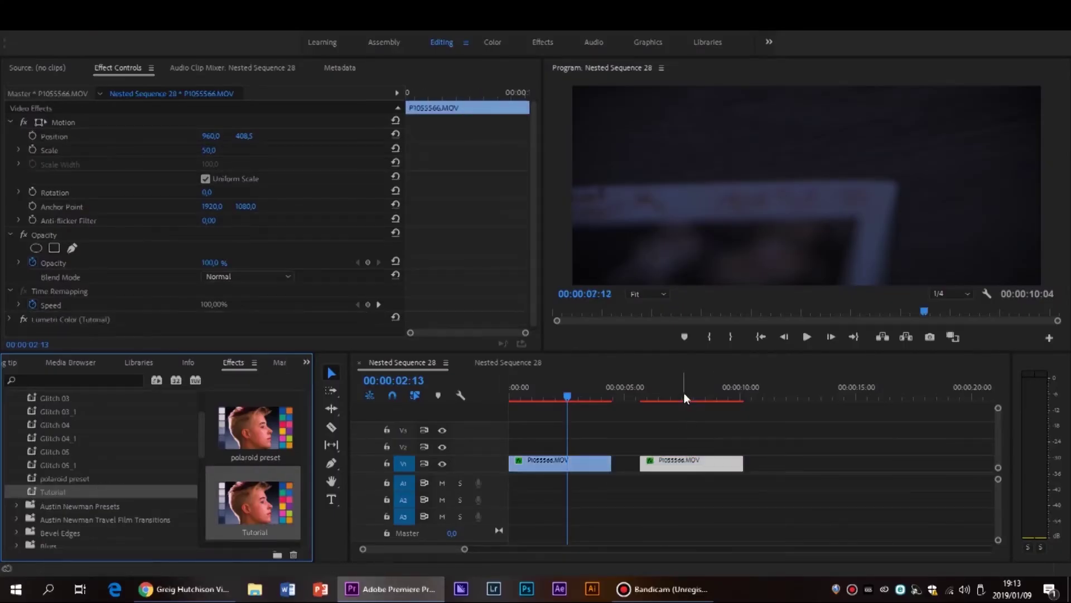